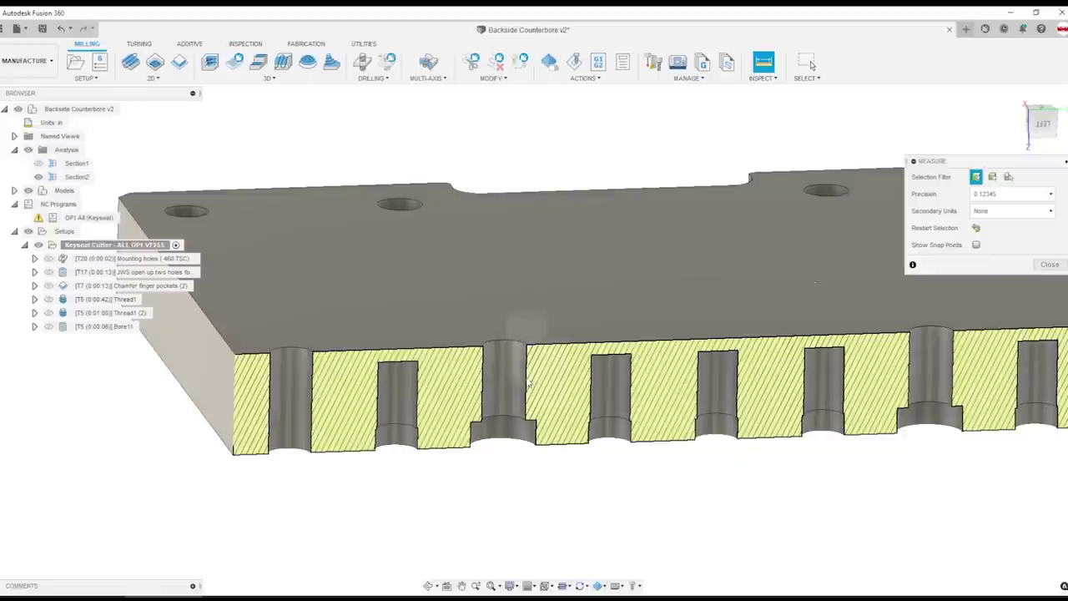
Measure 0.9000 in from the plate's top face to the counterbore step face.
left_click(527, 382)
left_click(529, 386)
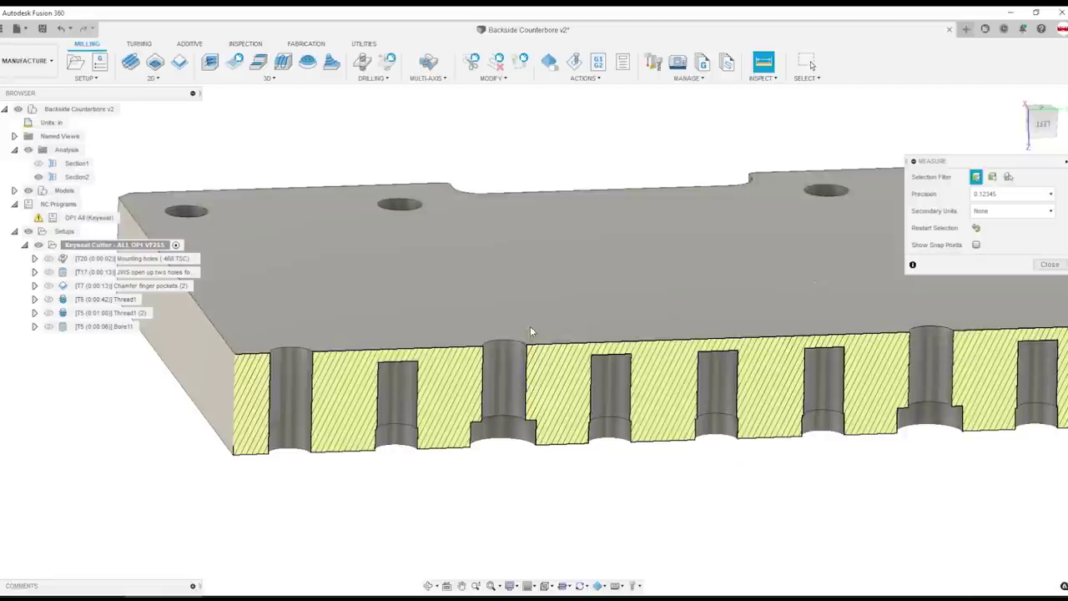
left_click(531, 323)
middle_click_drag(500, 390, 513, 385, "shift")
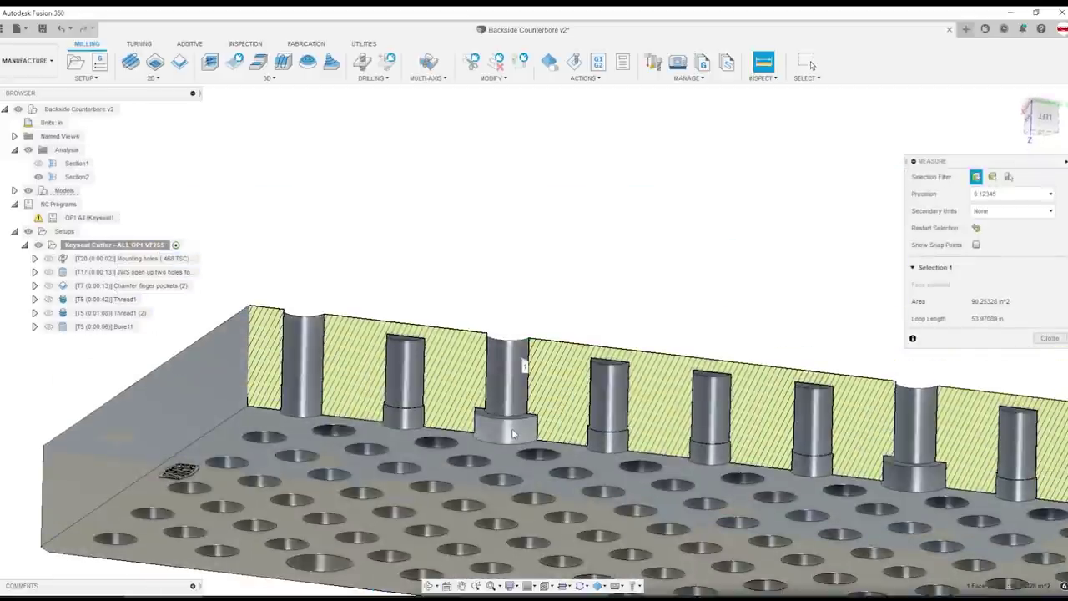
scroll(531, 411, "up", 2)
scroll(530, 410, "up", 2)
left_click(530, 409)
scroll(534, 409, "down", 2)
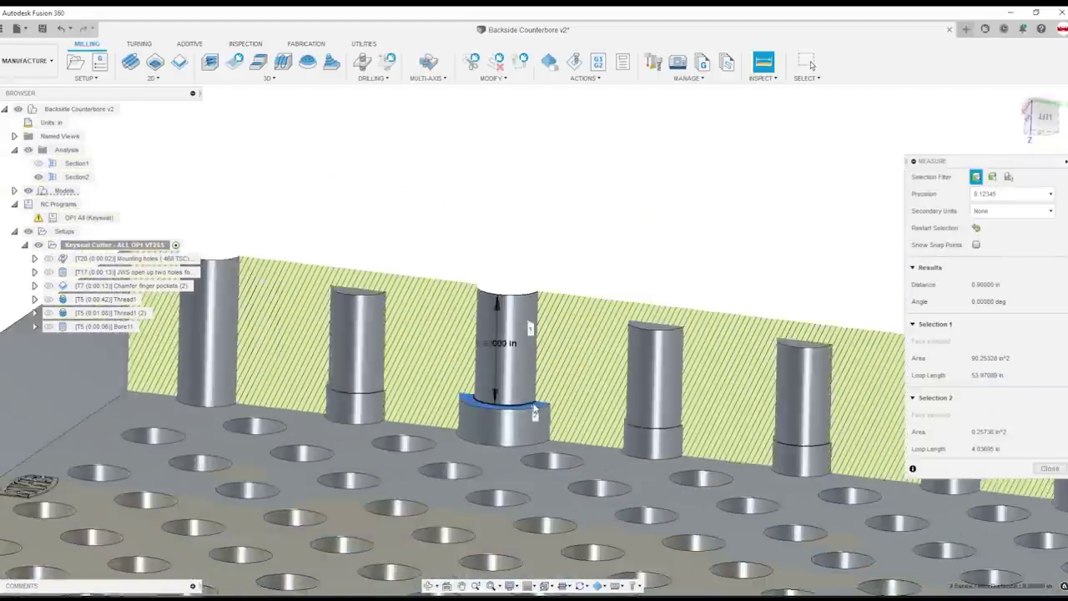
scroll(530, 401, "down", 5)
middle_click_drag(529, 291, 554, 270, "shift")
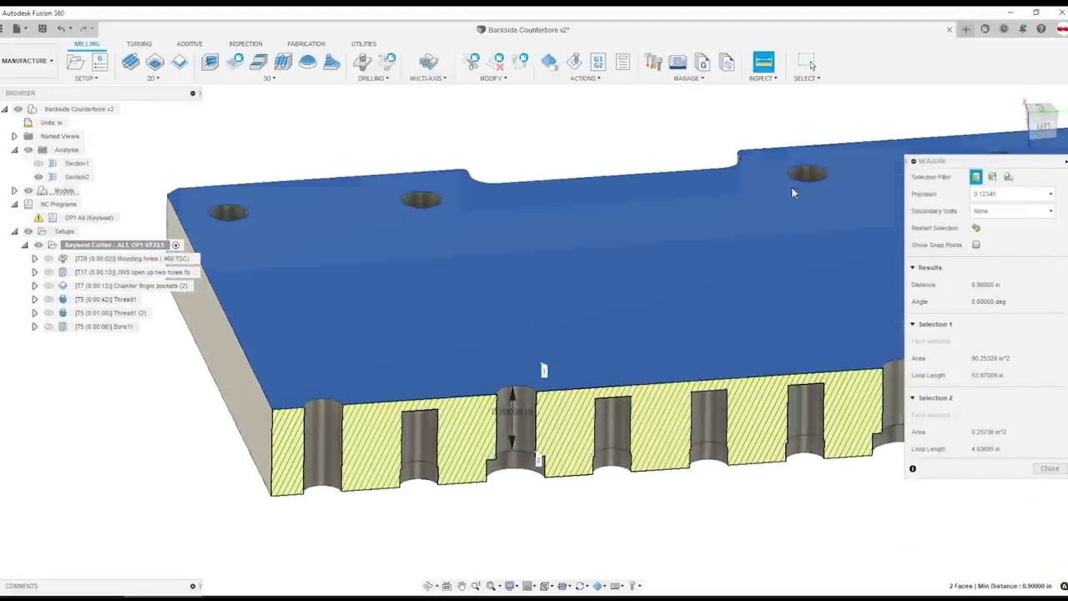
Turn to the LEFT view and simulate the keyseat toolpath in section.
left_click(1042, 125)
left_click(575, 61)
scroll(536, 457, "up", 5)
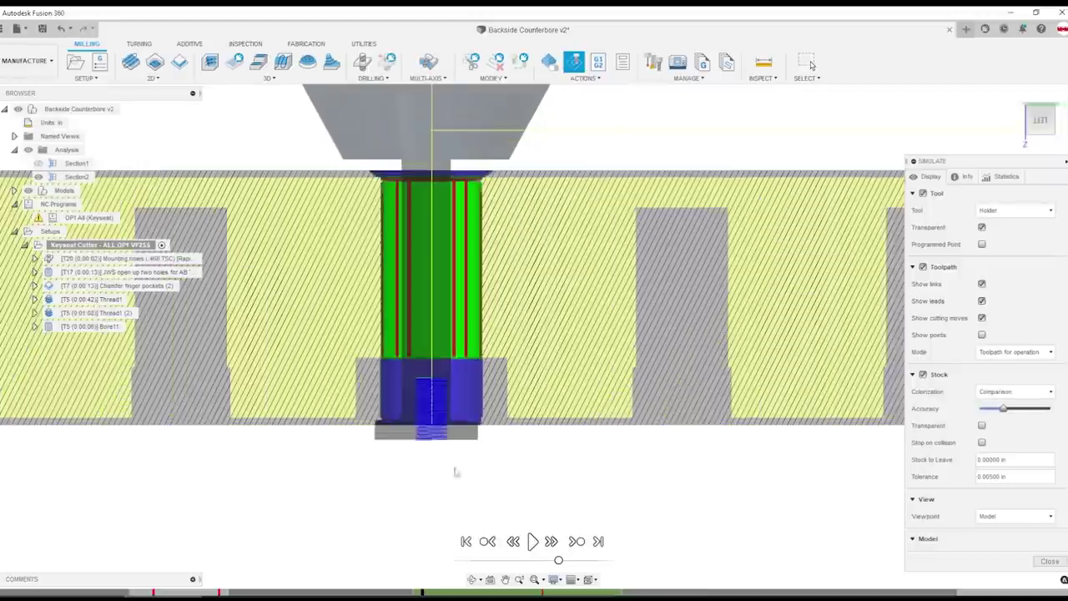
middle_click_drag(431, 498, 762, 486, "shift")
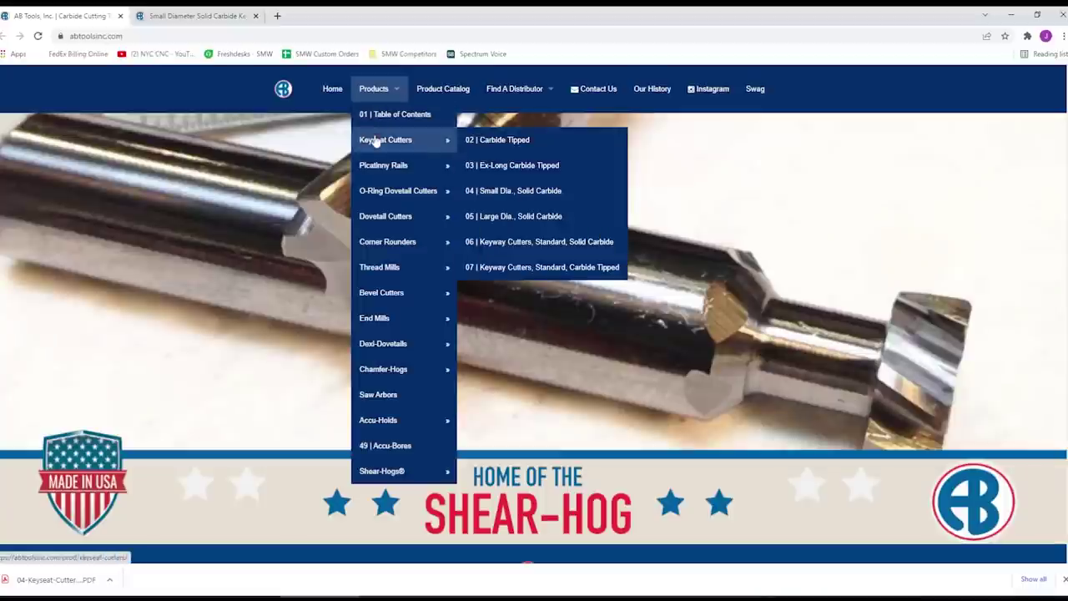
Open the 04 Small Dia. Solid Carbide keyseat cutters page and scroll down it.
left_click(516, 191)
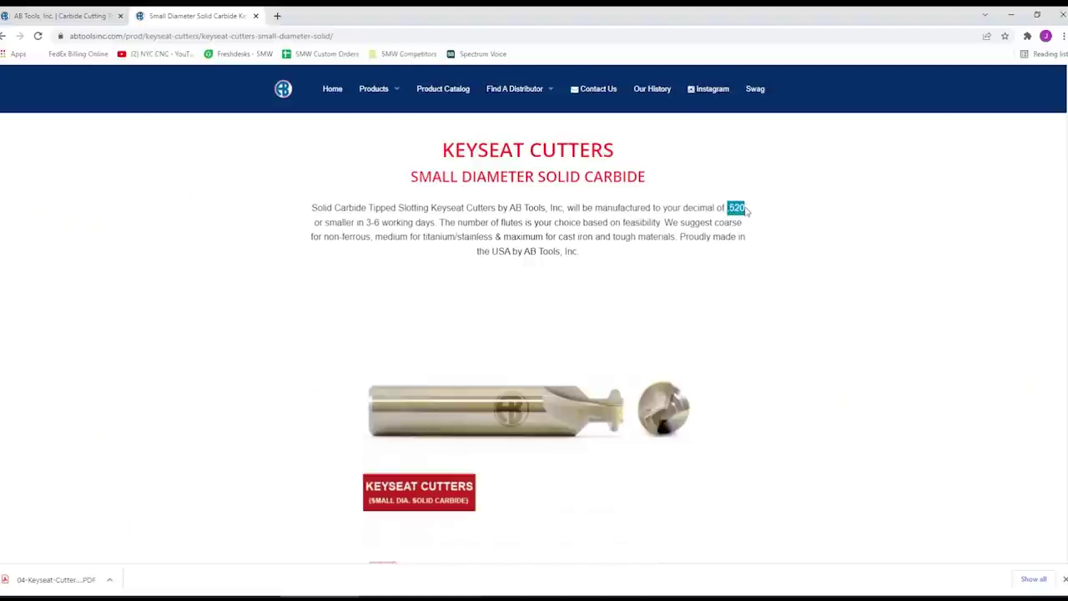
scroll(694, 207, "down", 3)
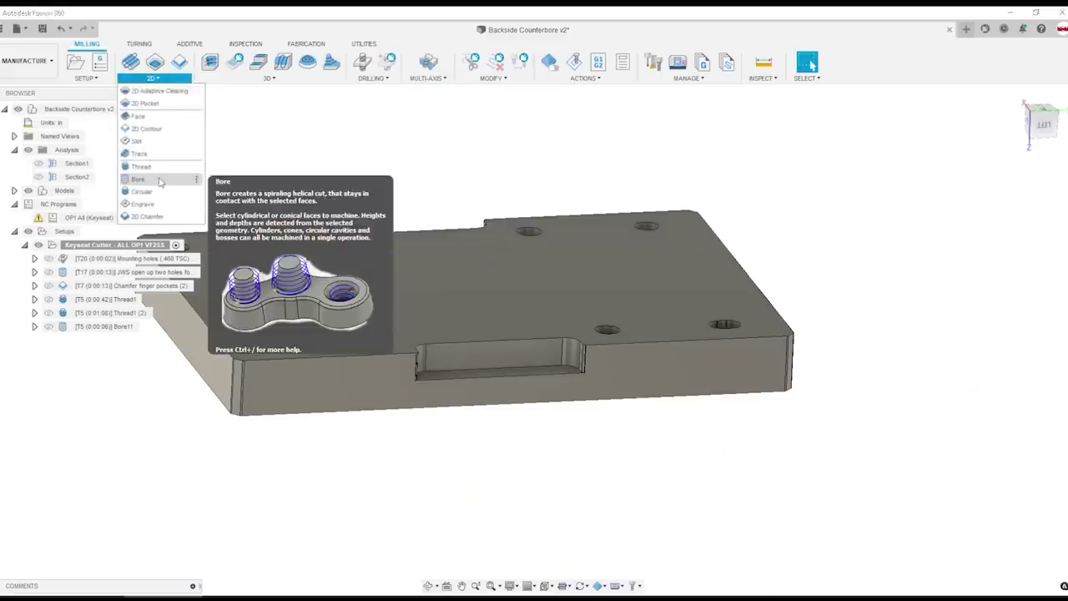
Create Bore5 on the 0.385 in radius counterbore hole's cylindrical face.
left_click(161, 182)
middle_click_drag(830, 219, 991, 186, "shift")
left_click(957, 178)
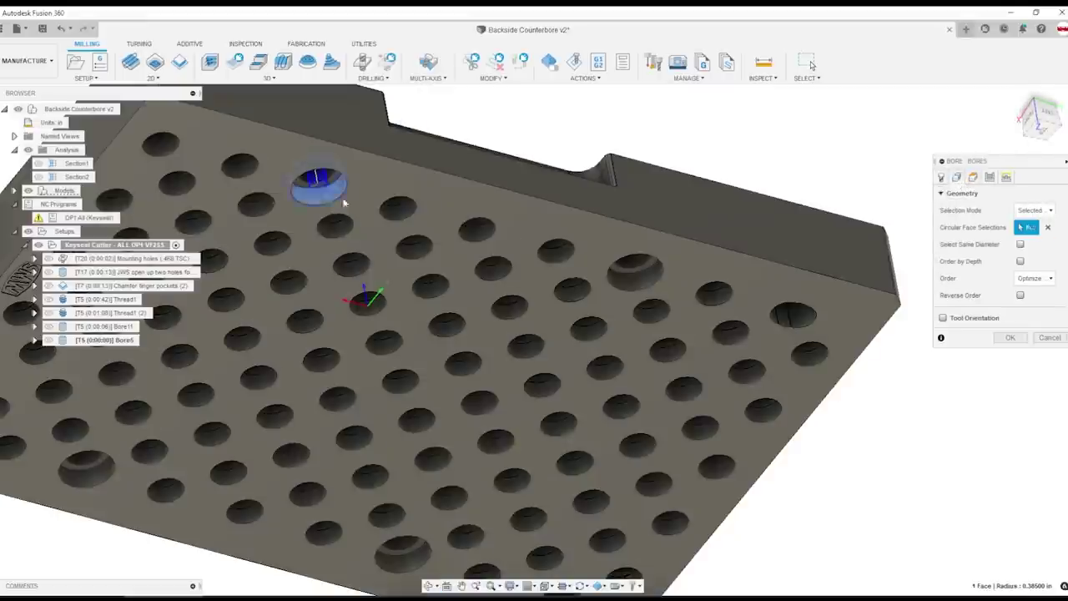
left_click(1041, 117)
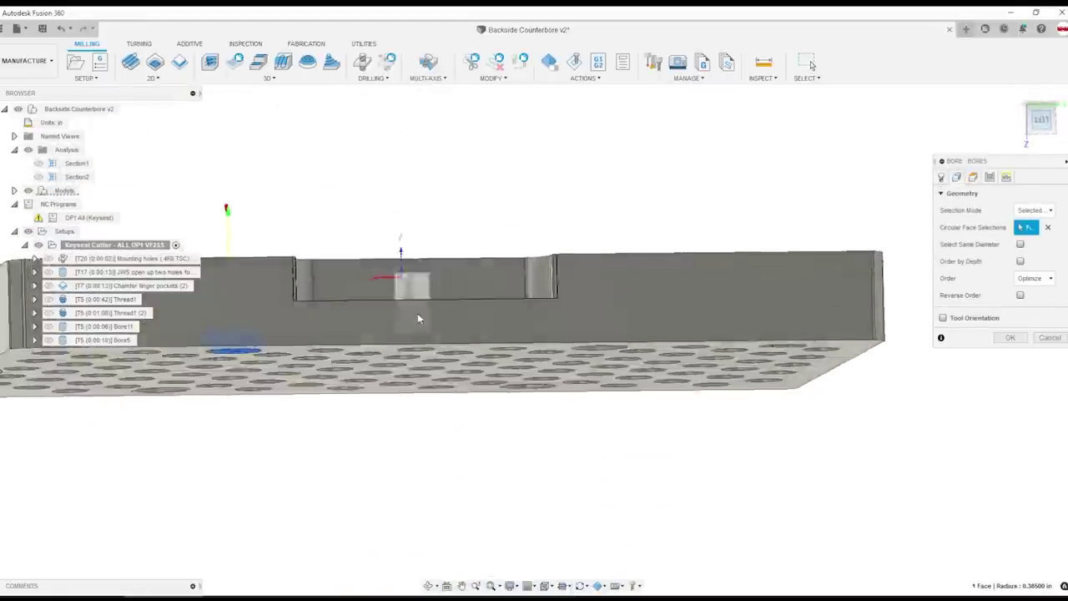
middle_click_drag(407, 322, 389, 337, "shift")
key("Return")
scroll(479, 503, "down", 5)
mouse_move(479, 503)
middle_mouse_down("shift")
mouse_move(486, 483)
mouse_move(488, 512)
middle_mouse_up("shift")
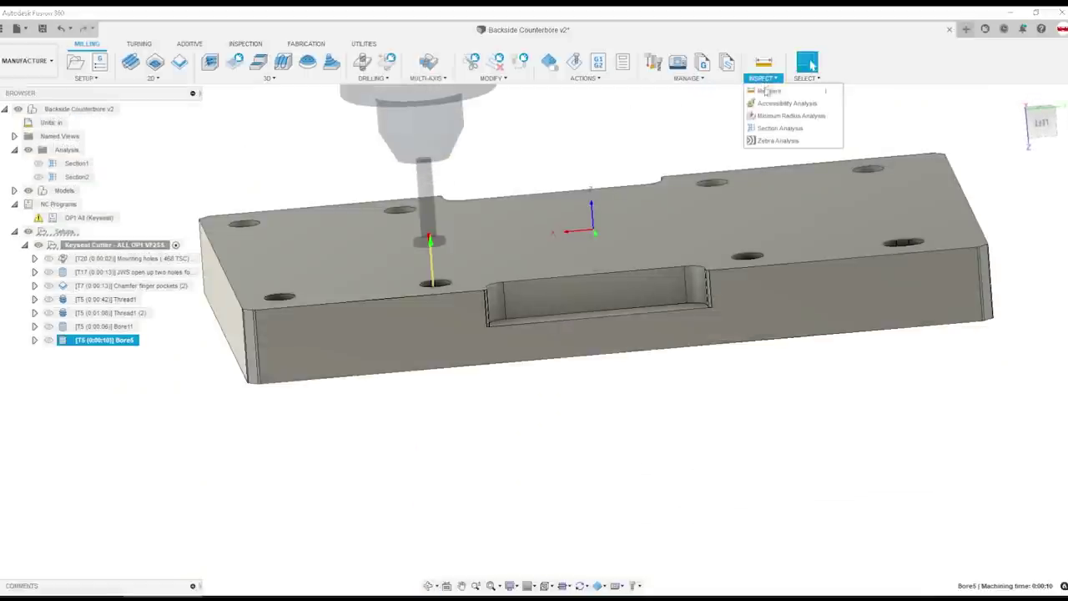
Add Section3 from the plate face, offset -0.9 in into the plate.
left_click(776, 127)
left_click(763, 188)
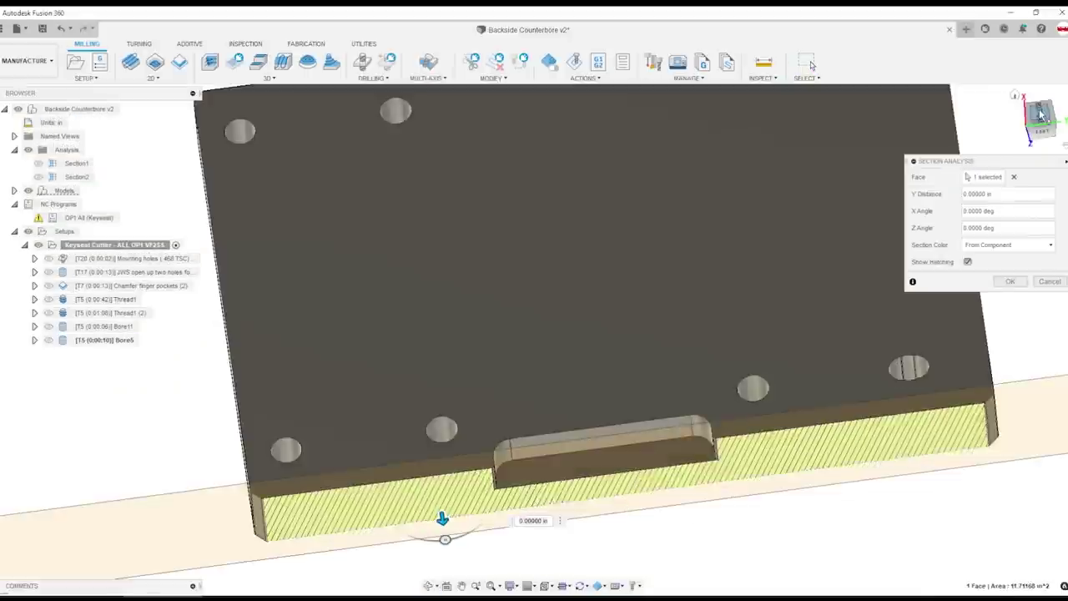
left_click_drag(419, 498, 420, 440)
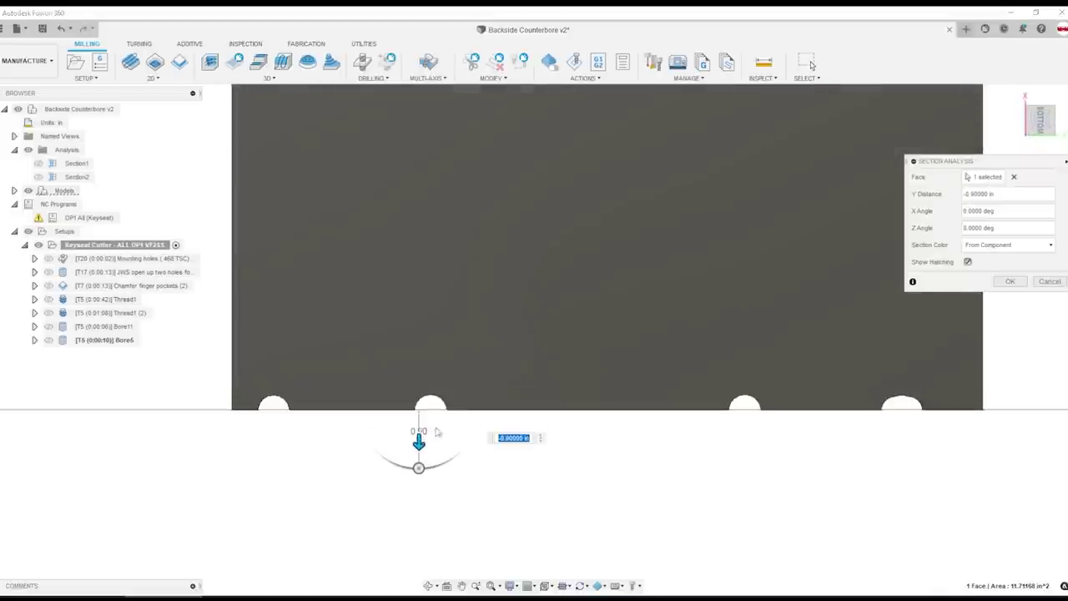
left_click(1011, 282)
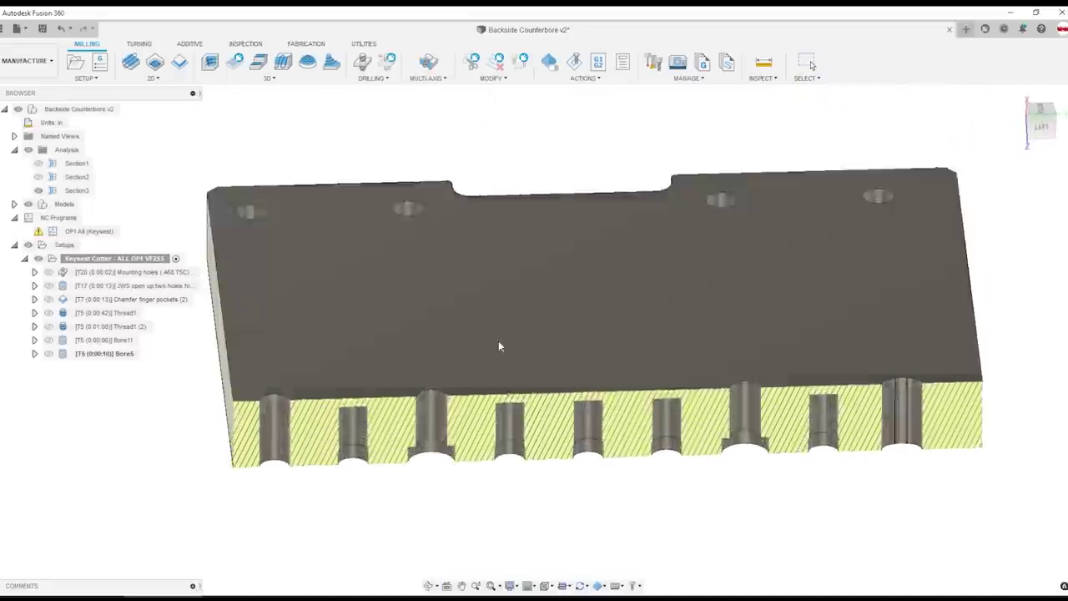
View the section from the LEFT and display Bore5's helical toolpath.
left_click(1042, 128)
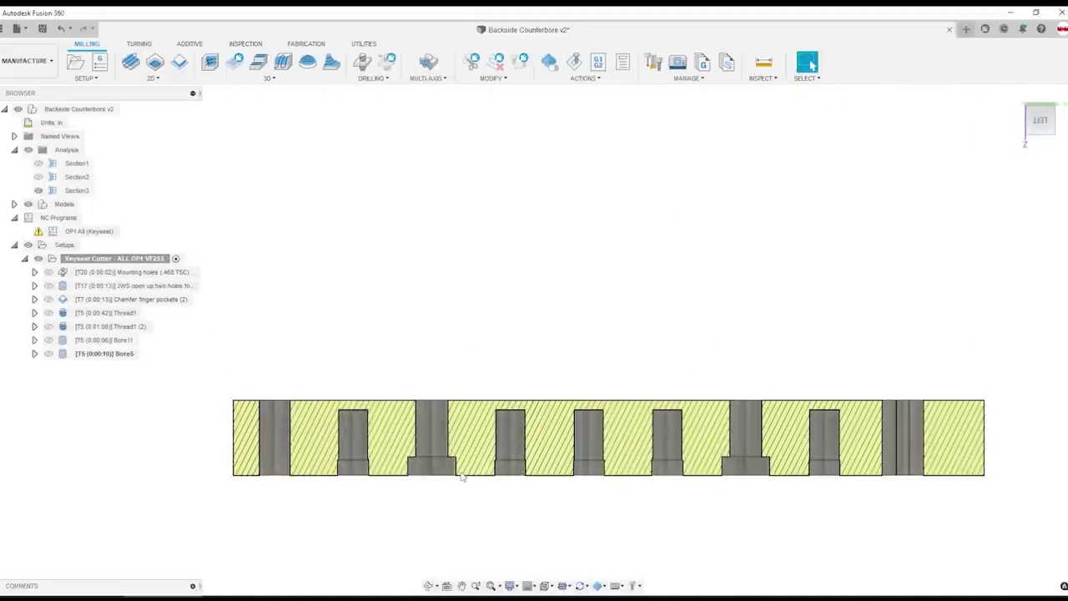
scroll(467, 467, "up", 5)
left_click(77, 354)
scroll(467, 422, "up", 5)
middle_click_drag(465, 435, 638, 60, "shift")
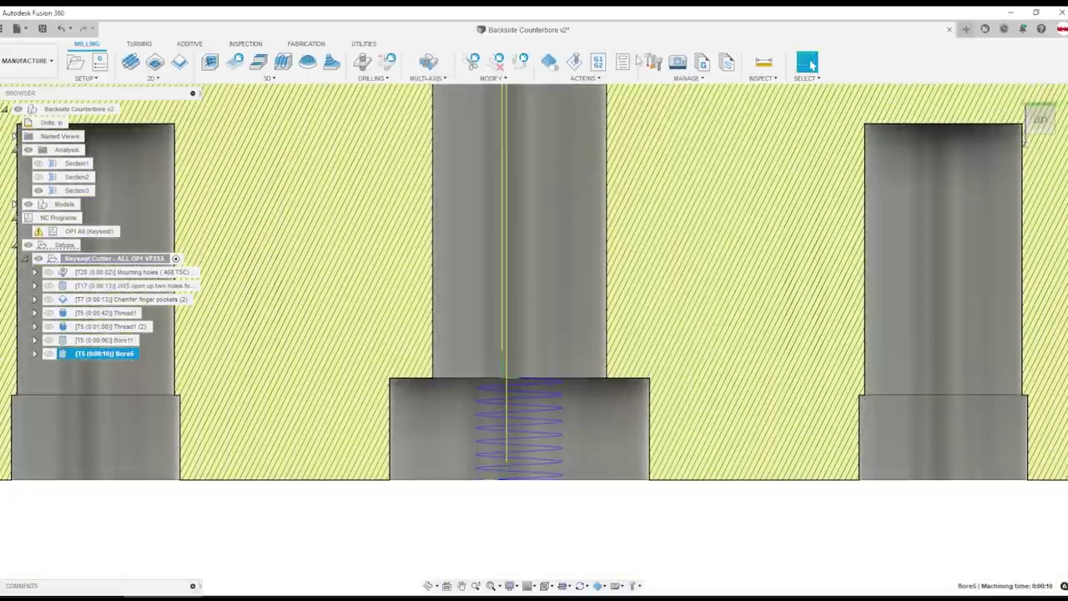
Step through the Bore5 simulation, close it, and delete the Bore5 operation.
left_click(575, 62)
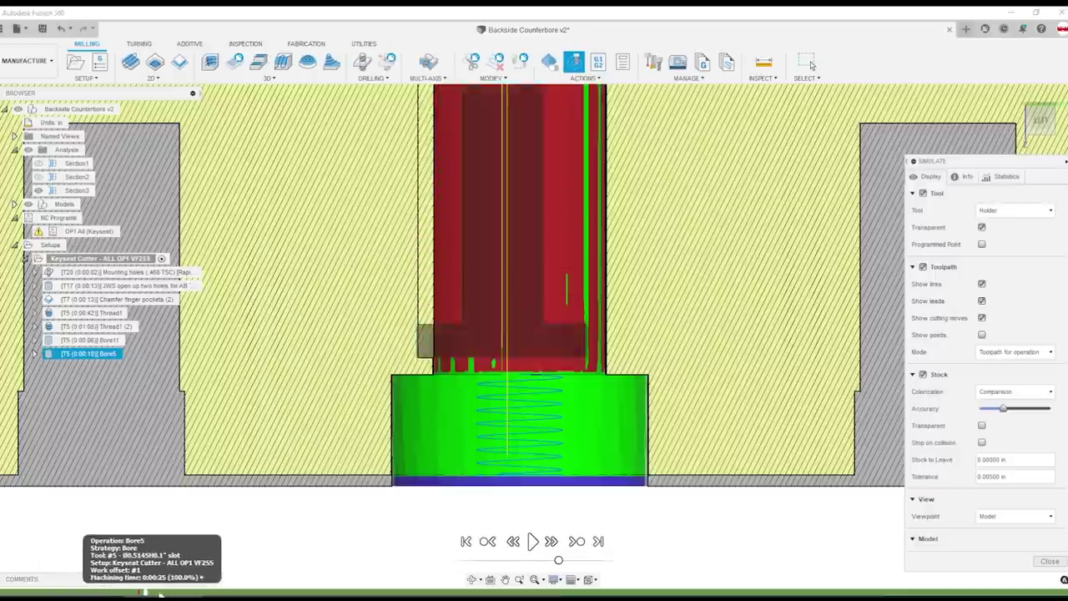
left_click_drag(167, 594, 1032, 572)
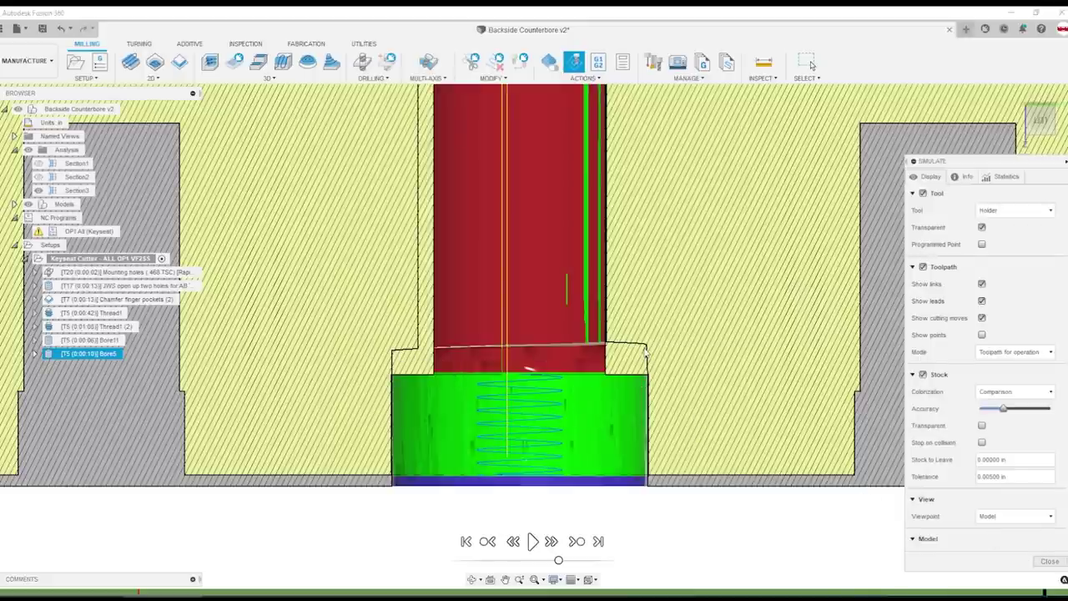
left_click(1049, 561)
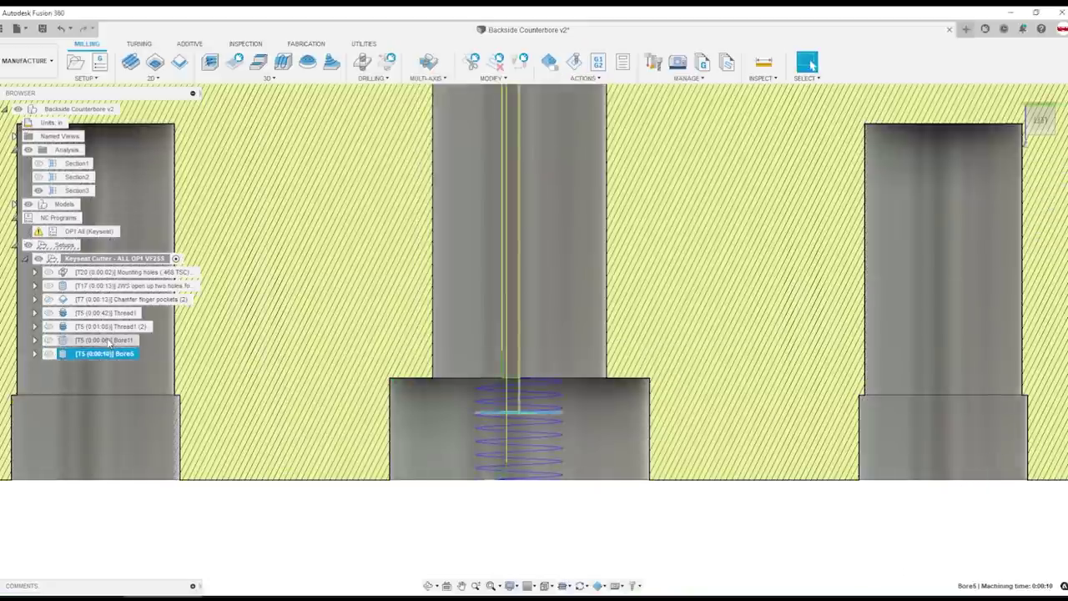
key("Delete")
Create a Thread4 operation on the counterbore face and simulate it.
left_click(105, 313)
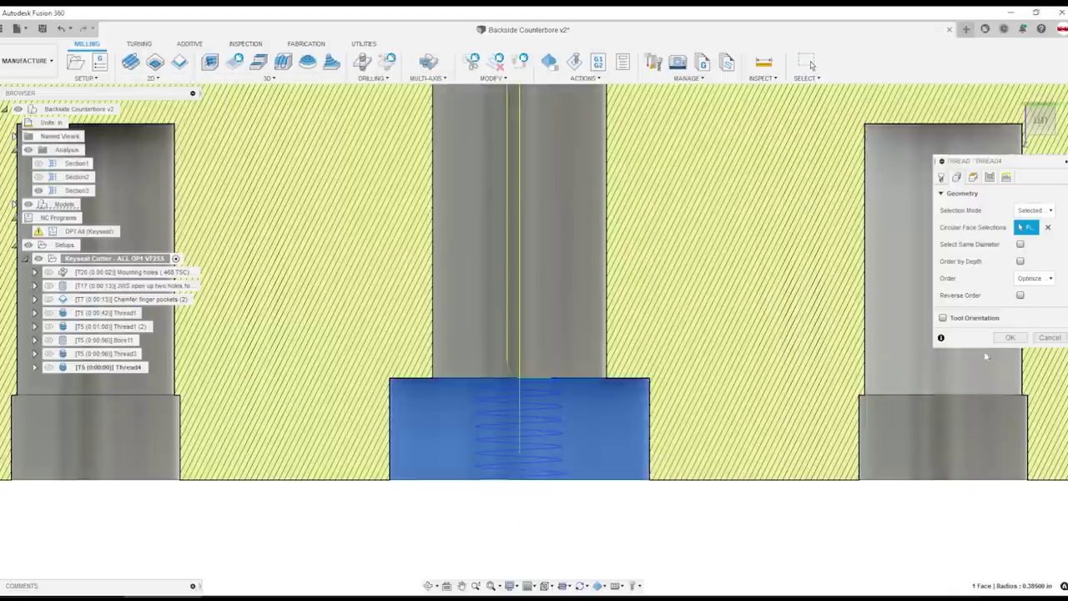
left_click(1009, 337)
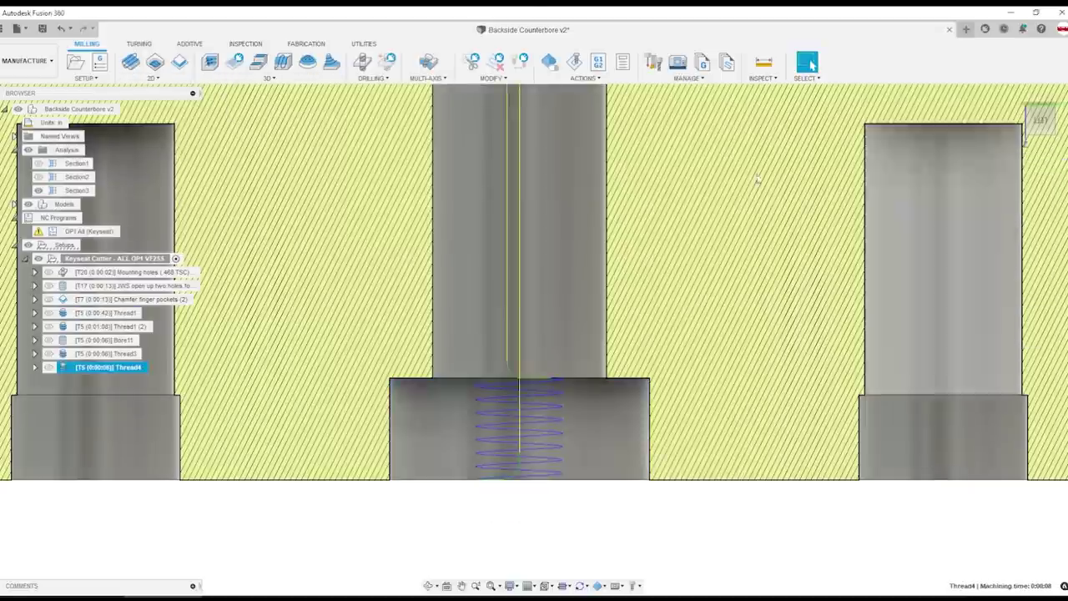
left_click(574, 63)
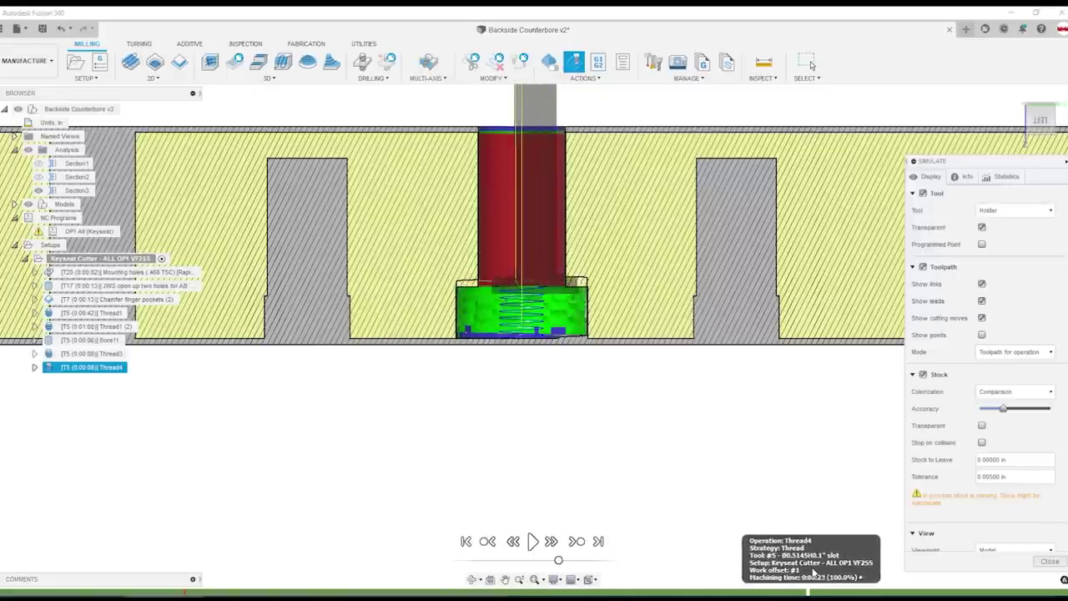
left_click(1048, 563)
Delete Thread4 and display Thread1's 42-second thread toolpath.
key("Delete")
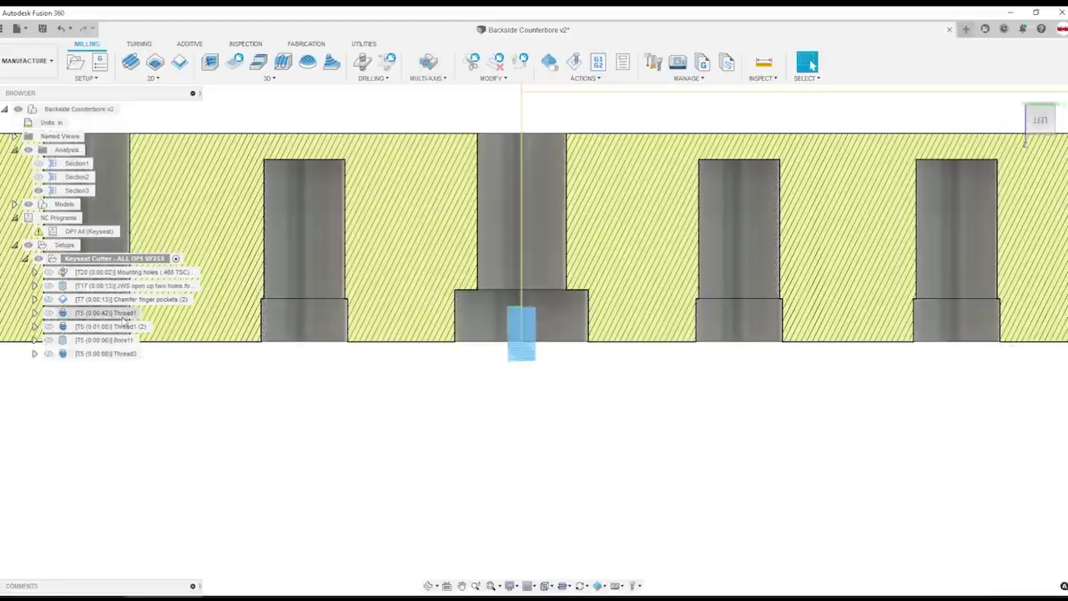
left_click(109, 312)
scroll(587, 246, "up", 4)
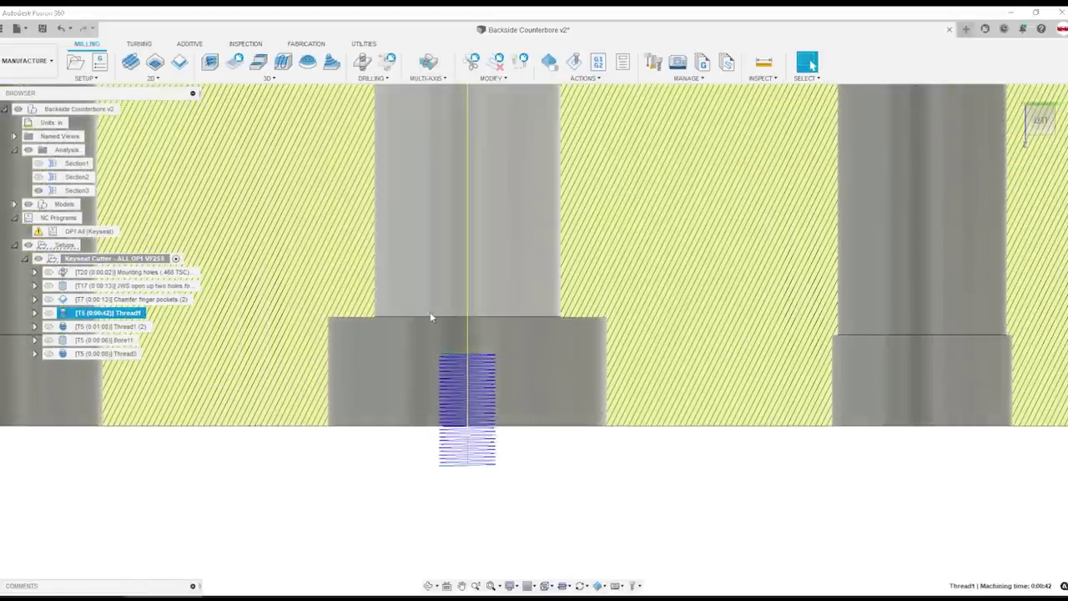
scroll(430, 311, "down", 1)
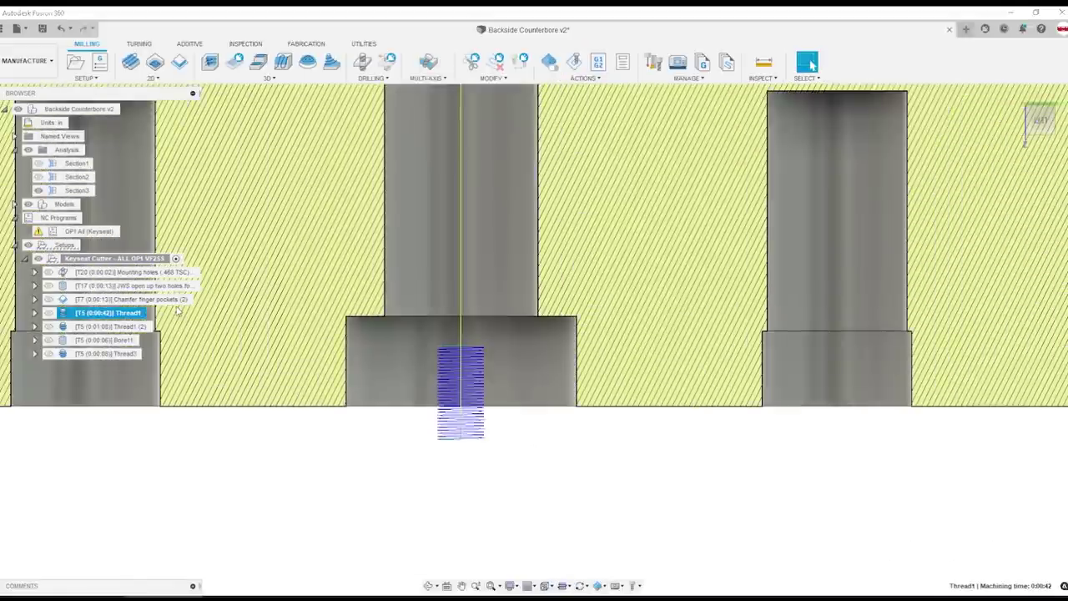
double_click(117, 312)
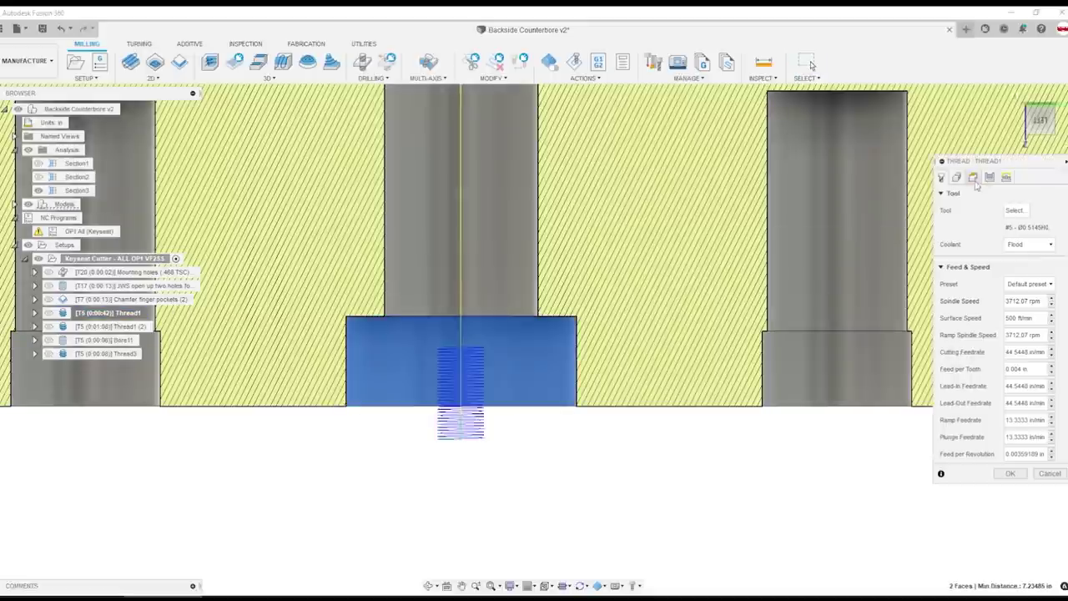
left_click(973, 178)
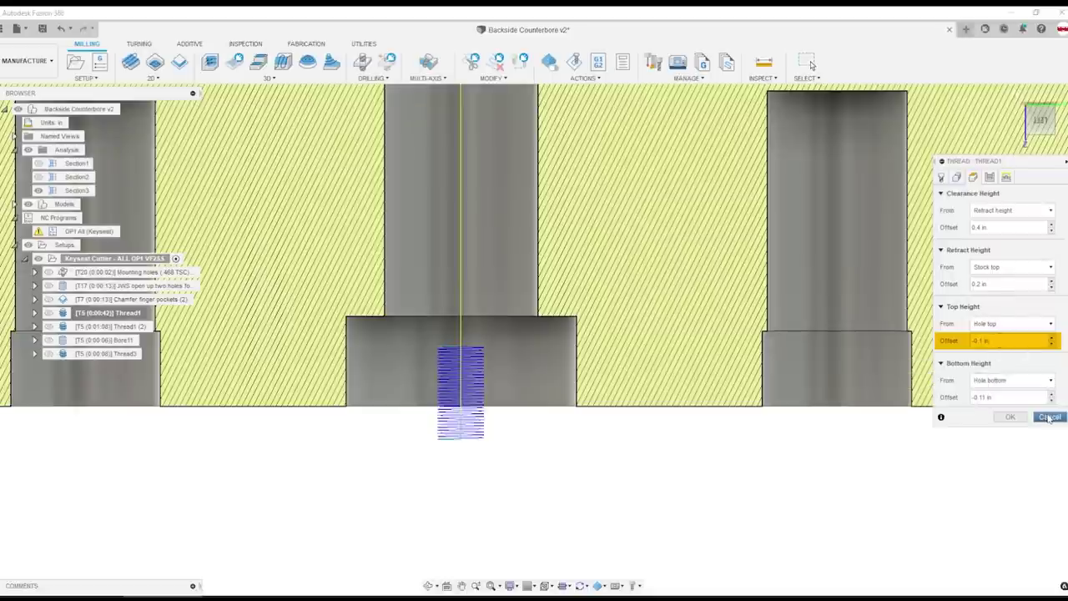
key("ctrl+a")
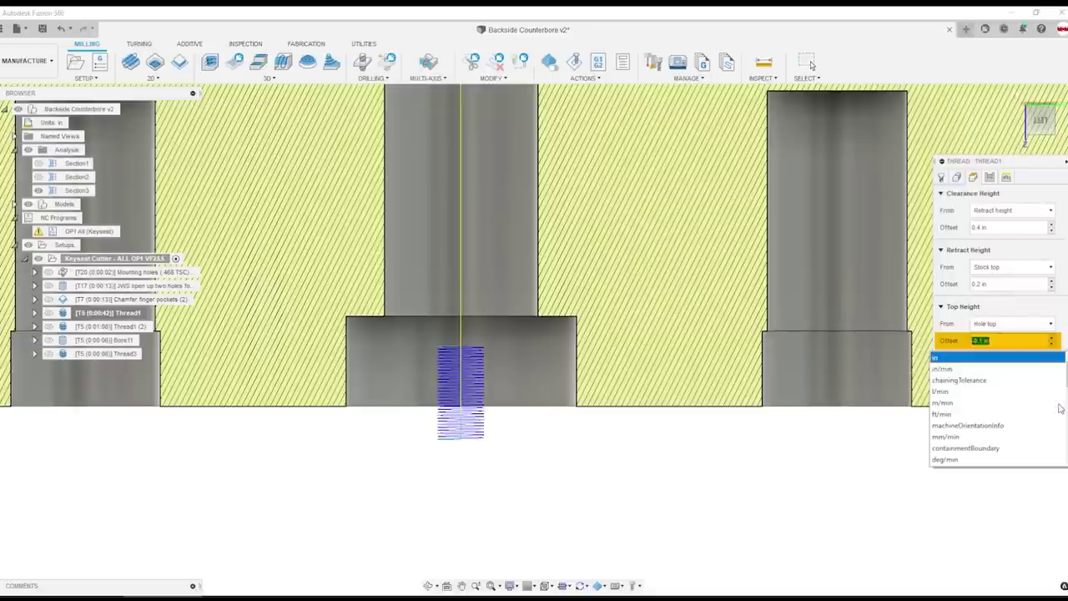
type("-flut")
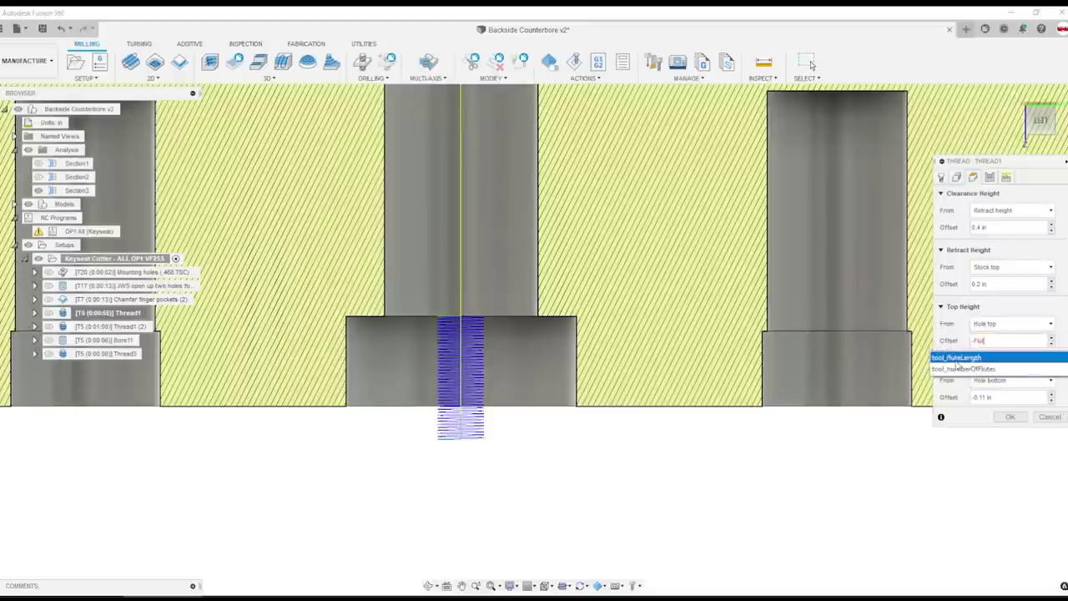
left_click(1010, 357)
left_click(1011, 417)
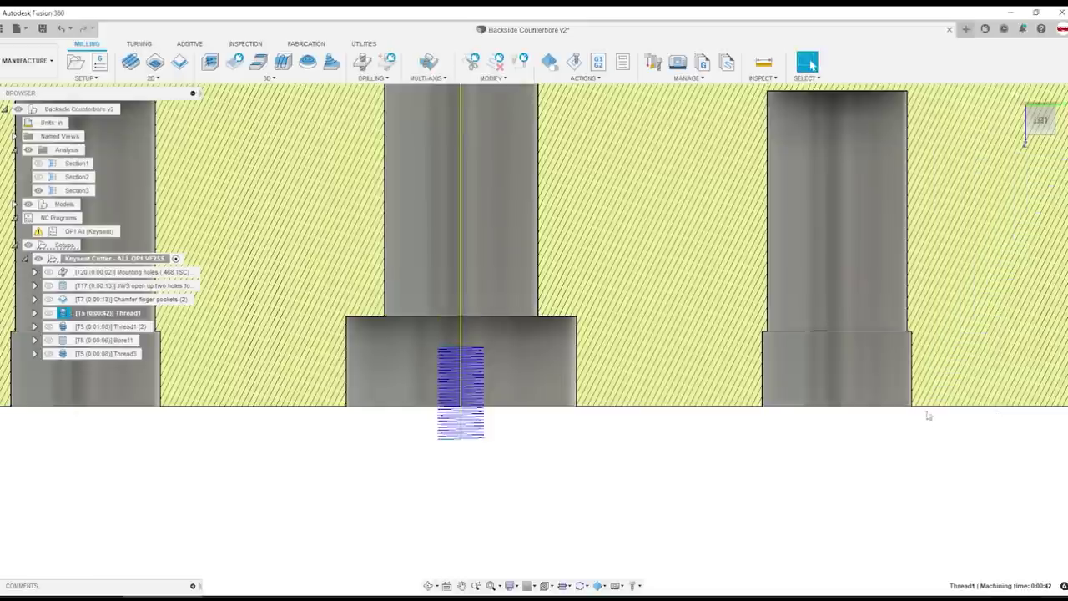
right_click(110, 313)
left_click(174, 31)
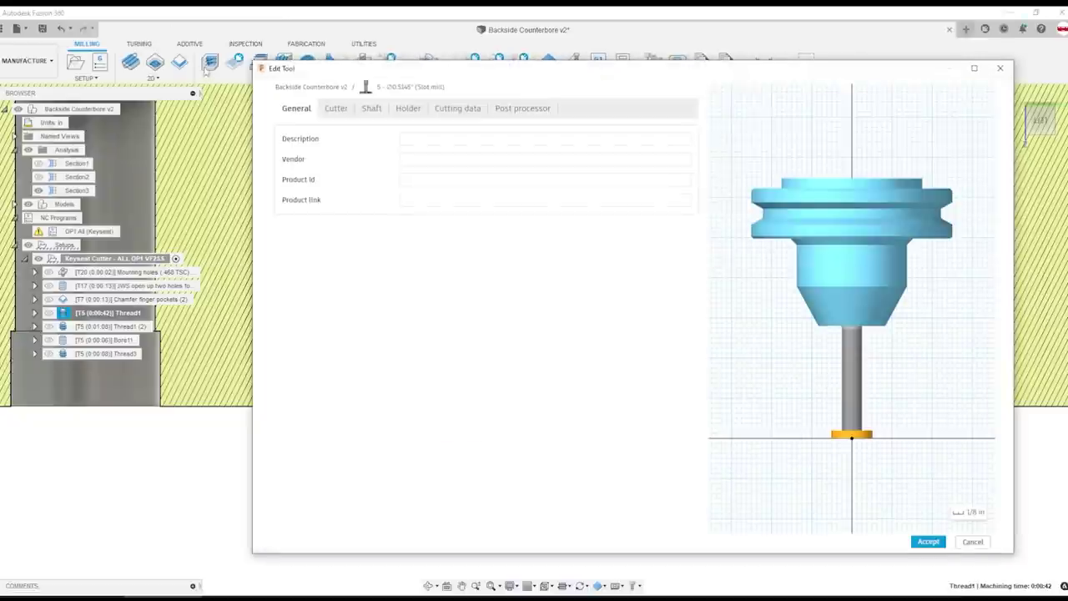
left_click(335, 107)
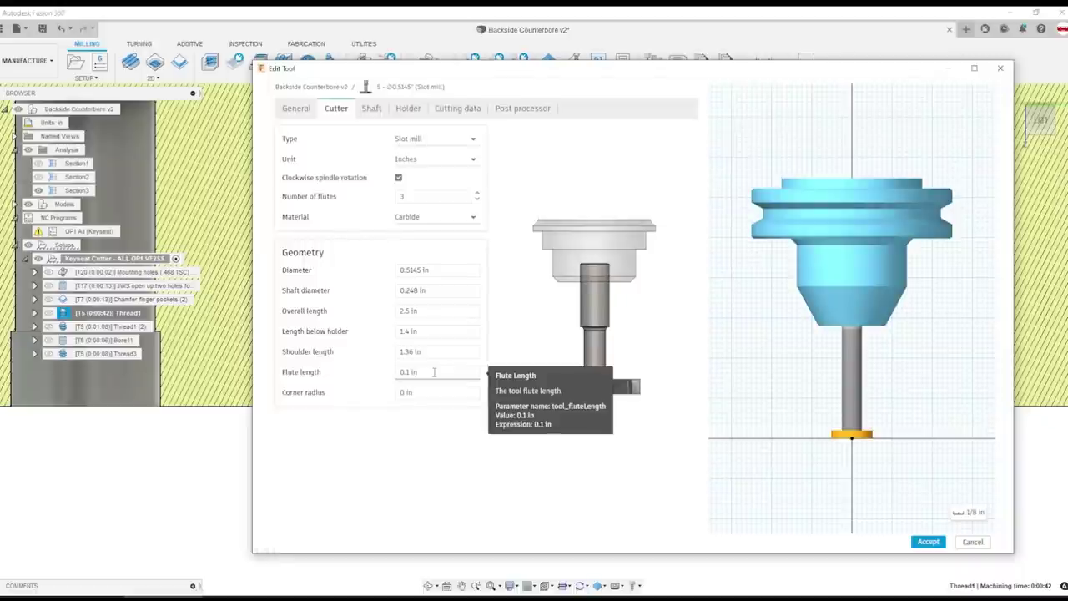
Open and close Thread1's parameters unchanged, then simulate its toolpath.
left_click(972, 542)
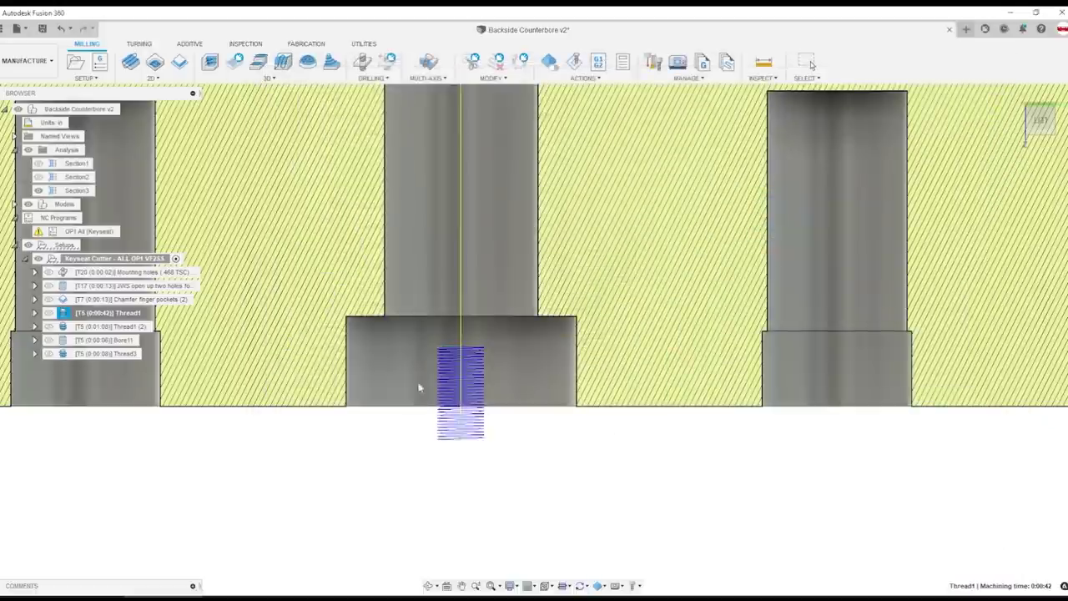
left_click(810, 65)
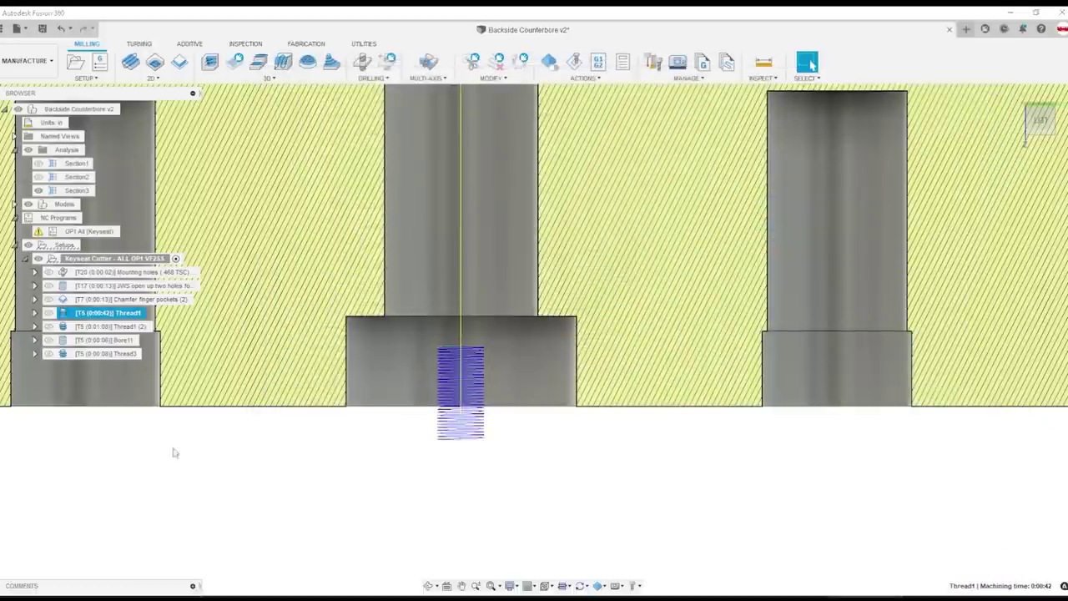
right_click(113, 313)
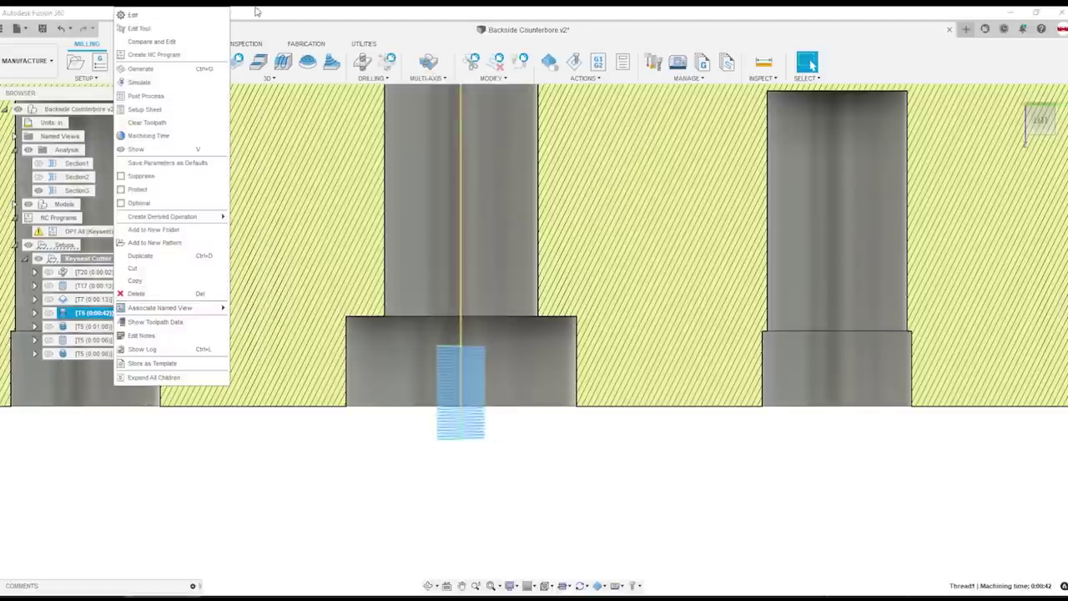
left_click(215, 16)
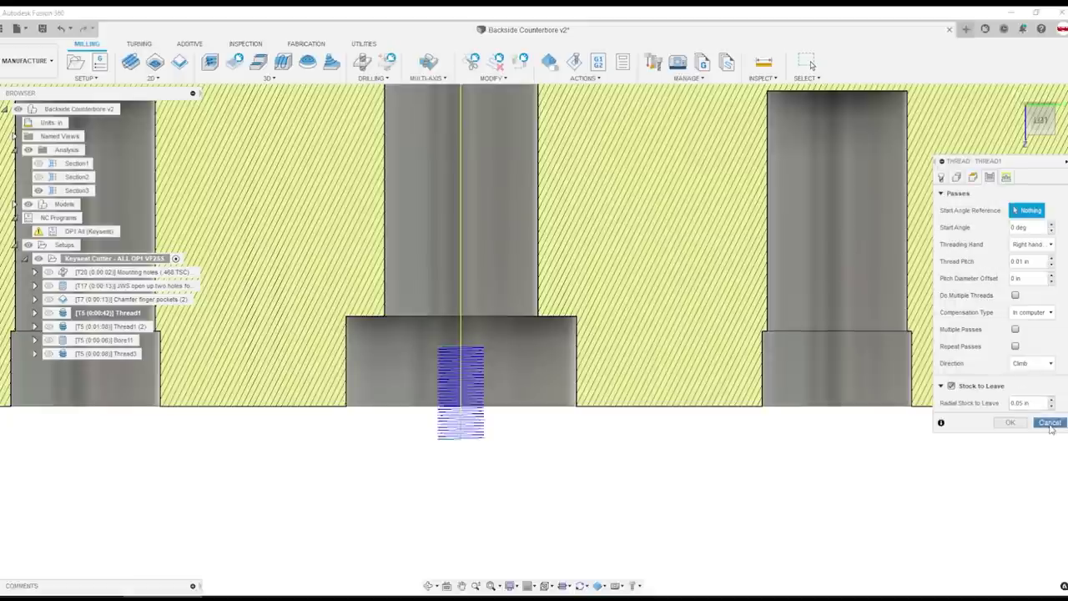
left_click(1050, 423)
left_click(583, 64)
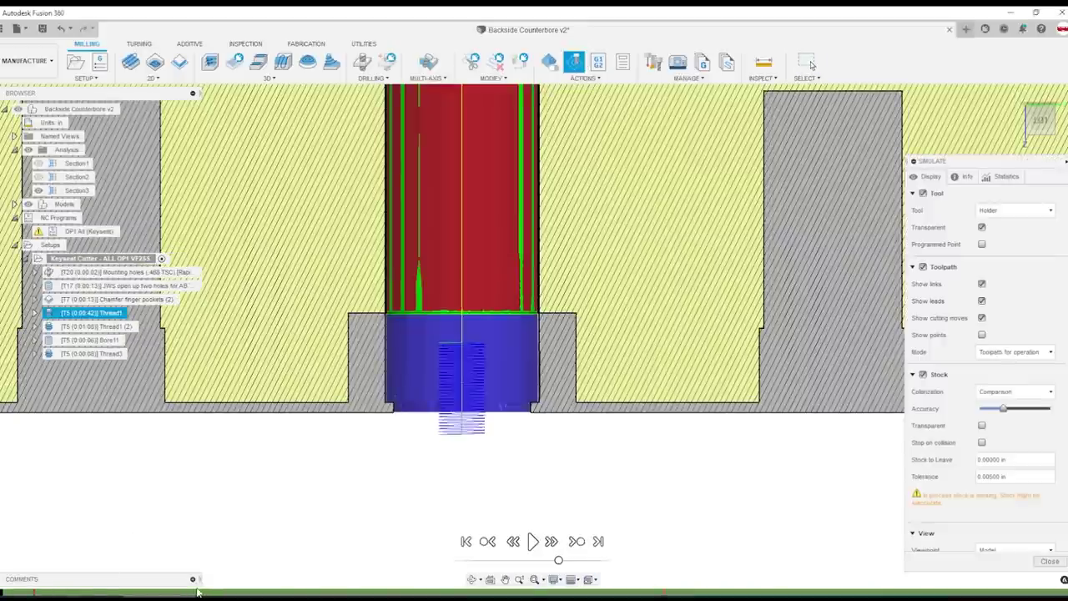
Advance the Thread1 simulation to the end of the toolpath, then close Simulate.
mouse_move(225, 591)
left_mouse_down()
mouse_move(350, 589)
mouse_move(360, 569)
mouse_move(409, 556)
mouse_move(363, 538)
mouse_move(362, 527)
left_mouse_up()
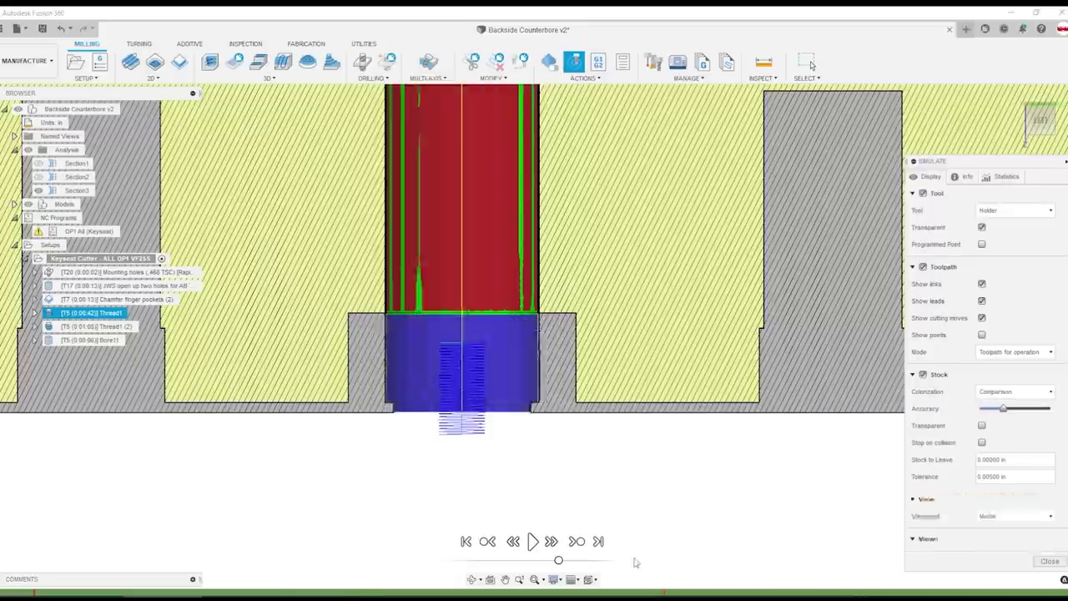
left_click(600, 541)
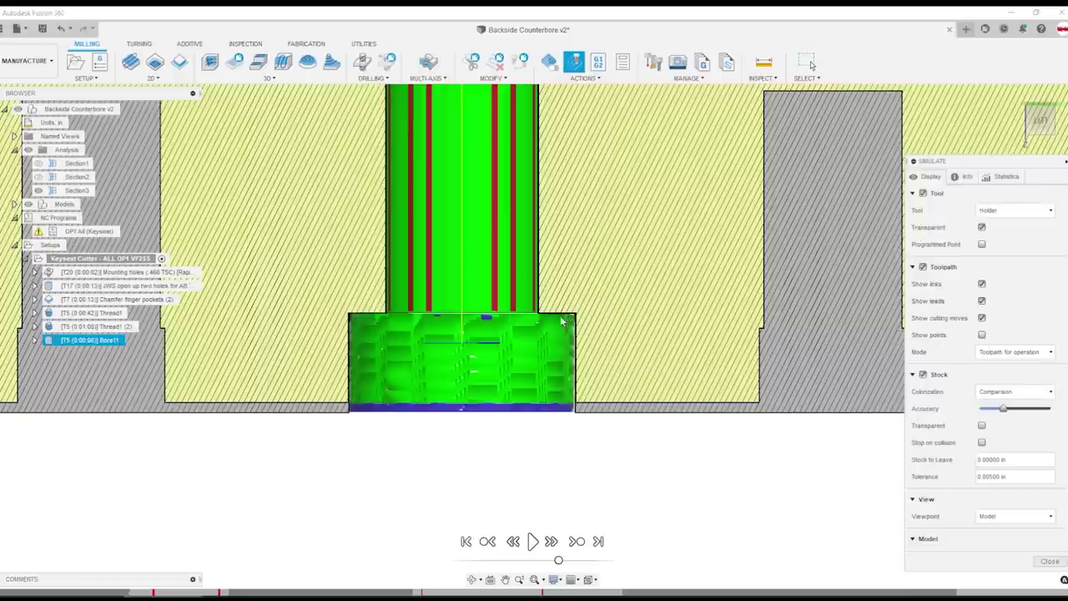
key("Escape")
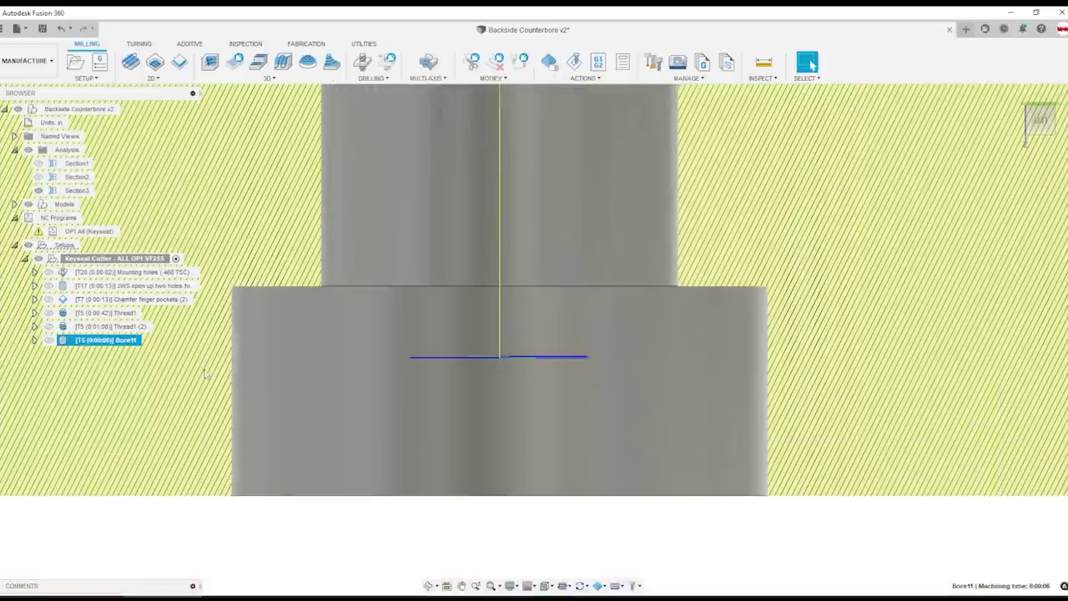
Edit Bore11 and review its linking settings: Lead To Center on, 0.08 in safe distance.
left_click(98, 342)
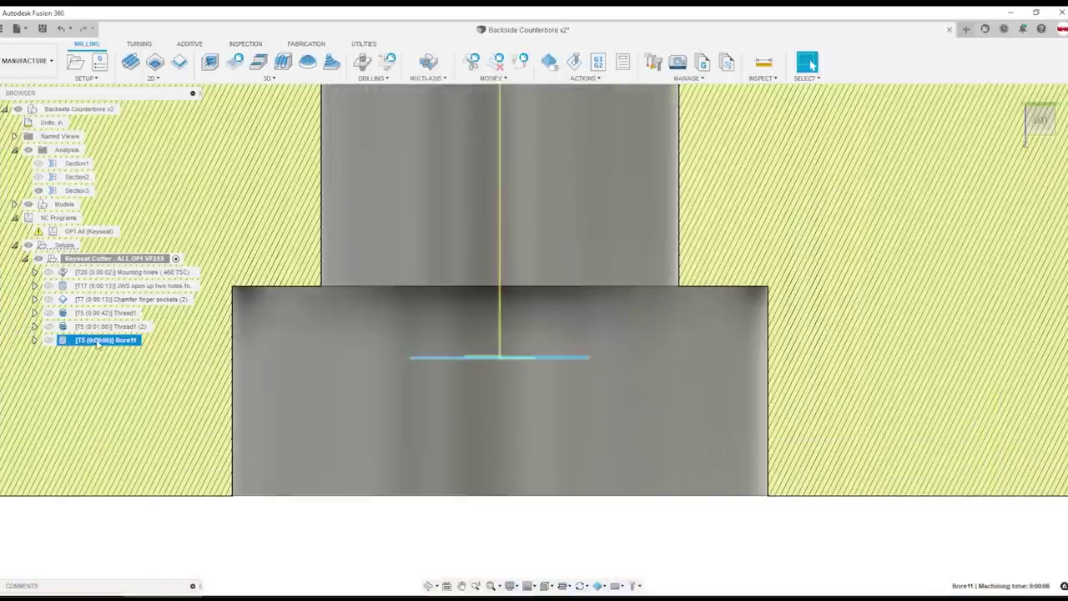
right_click(98, 342)
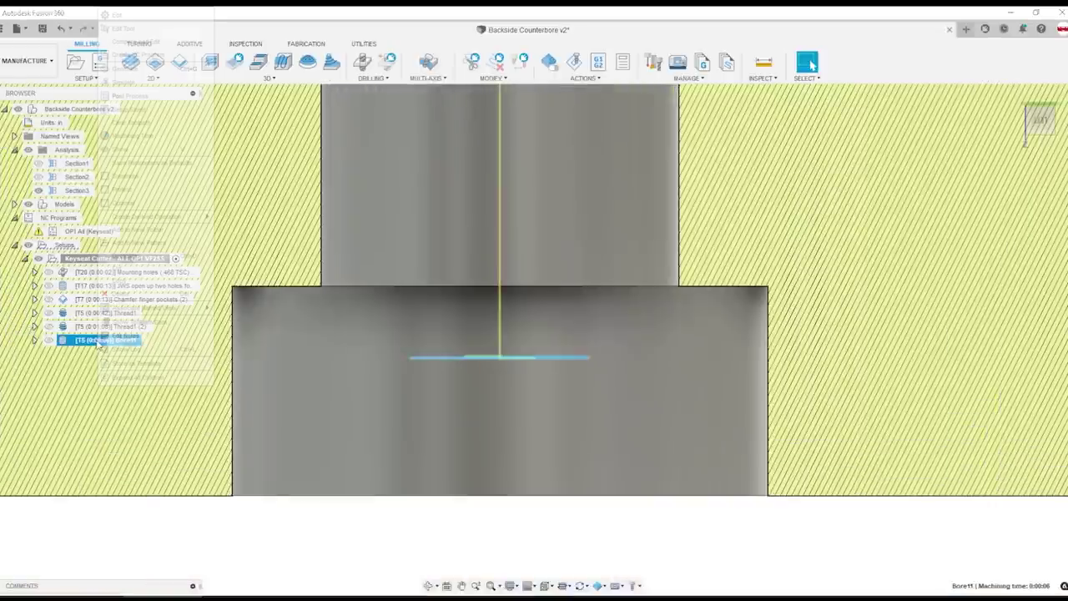
left_click(118, 15)
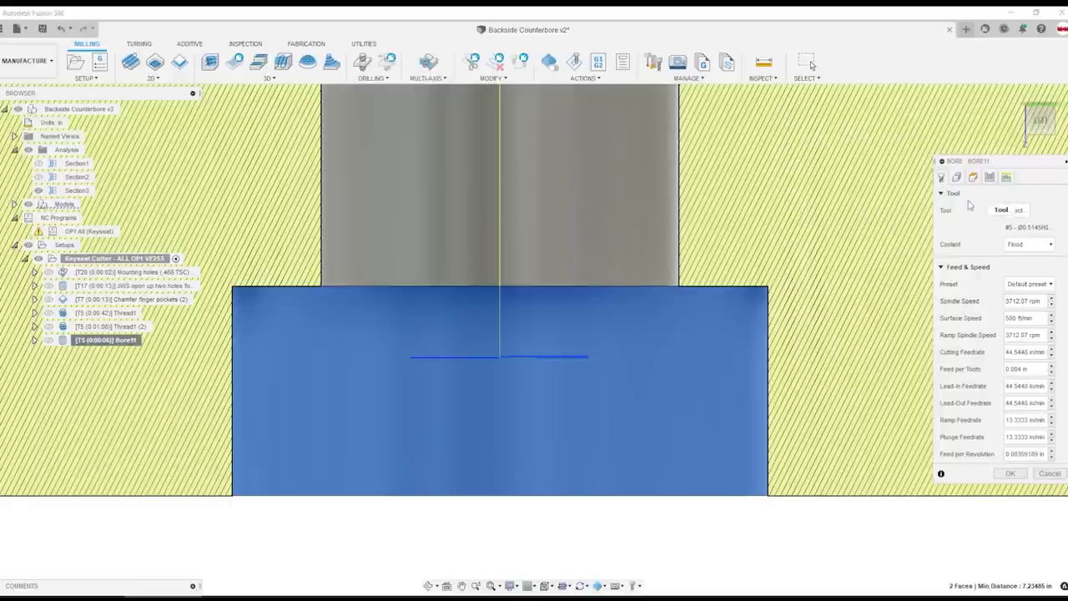
left_click(1006, 178)
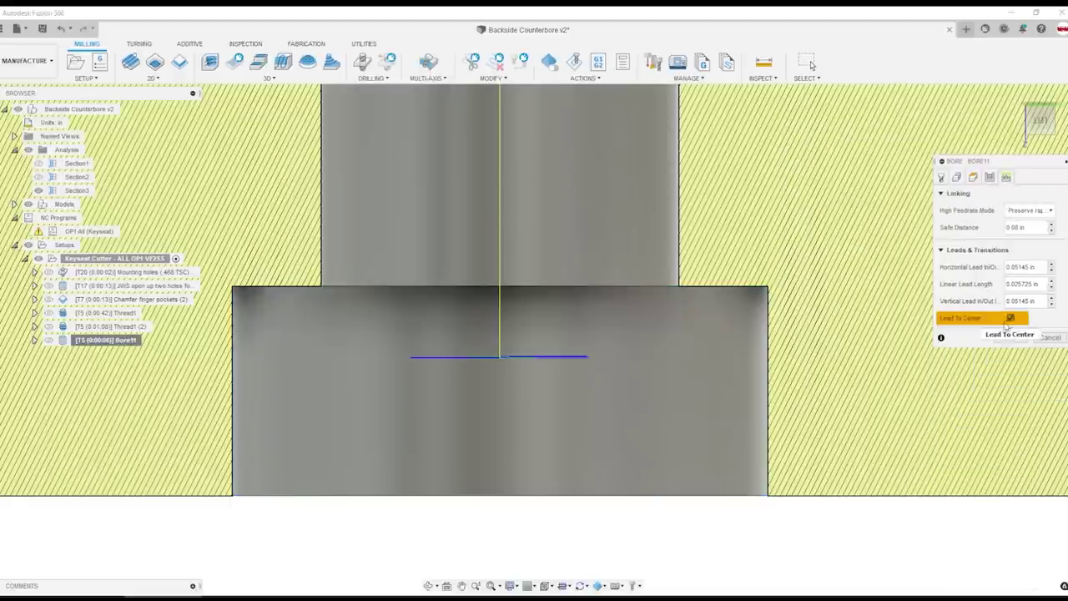
scroll(598, 325, "down", 3)
middle_click_drag(597, 292, 591, 342, "shift")
scroll(587, 343, "up", 2)
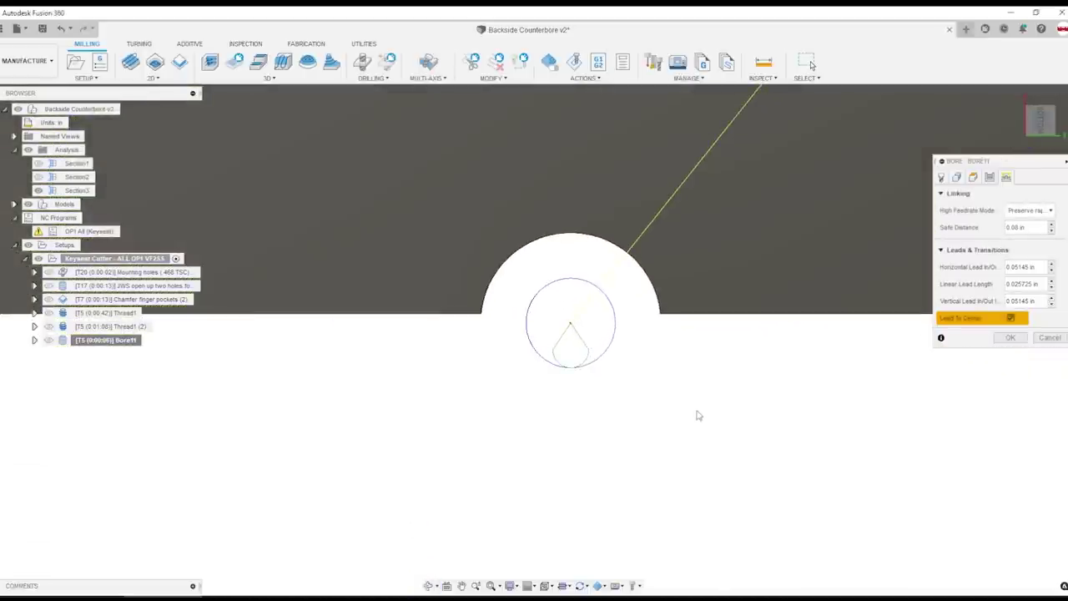
Accept the Bore11 changes to regenerate it, then select the whole Keyseat Cutter setup.
left_click(1027, 338)
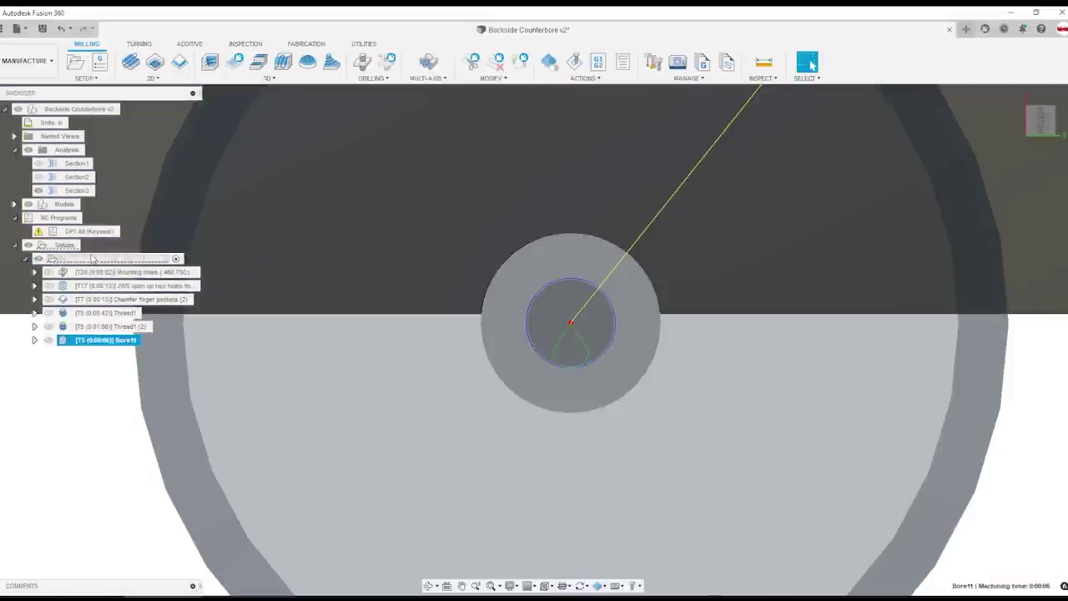
left_click(92, 258)
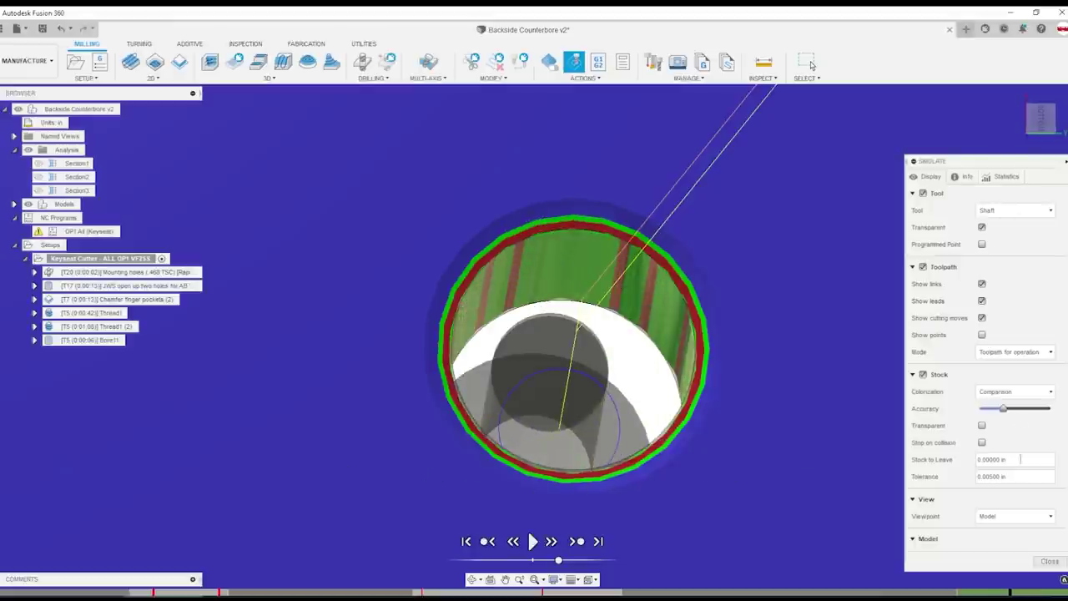
Close the simulation, reopen Bore11, check its height offsets, then view its 0.003 in pitch passes.
left_click(1049, 560)
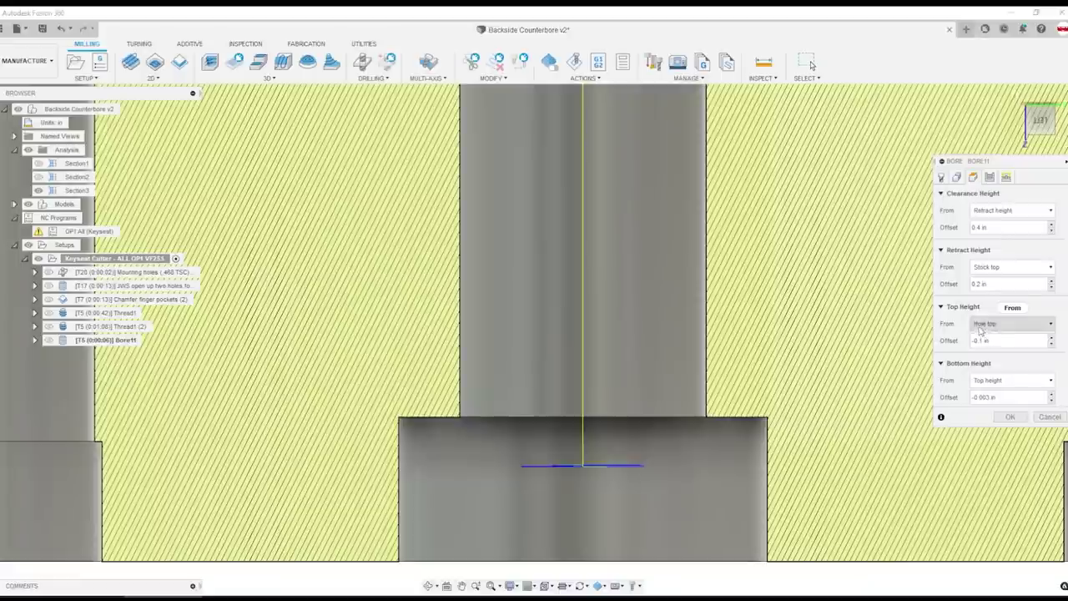
left_click(1010, 340)
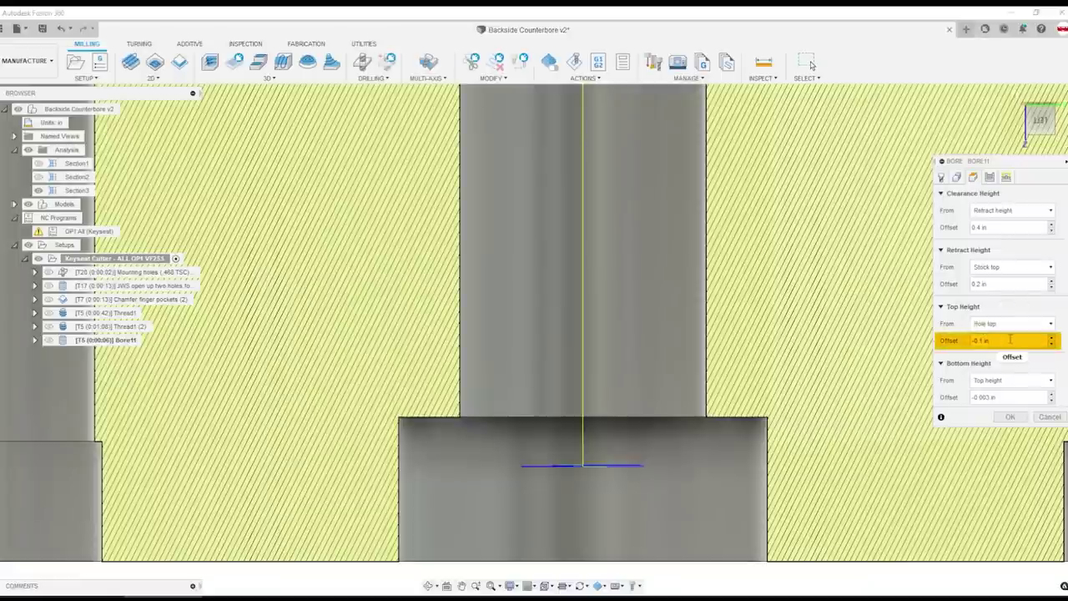
left_click(1001, 397)
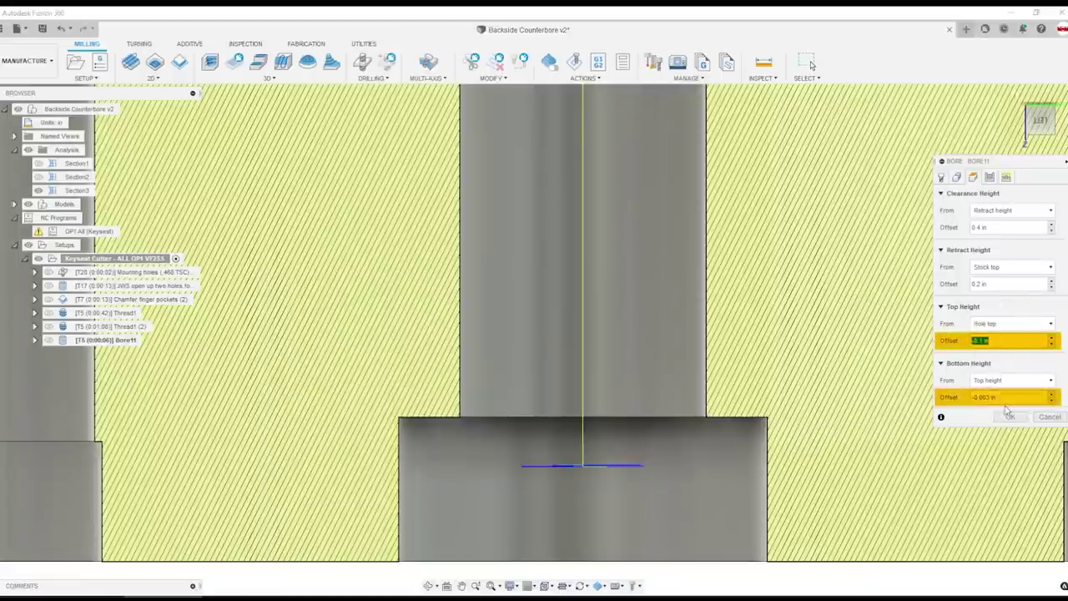
scroll(776, 434, "up", 2)
left_click(990, 177)
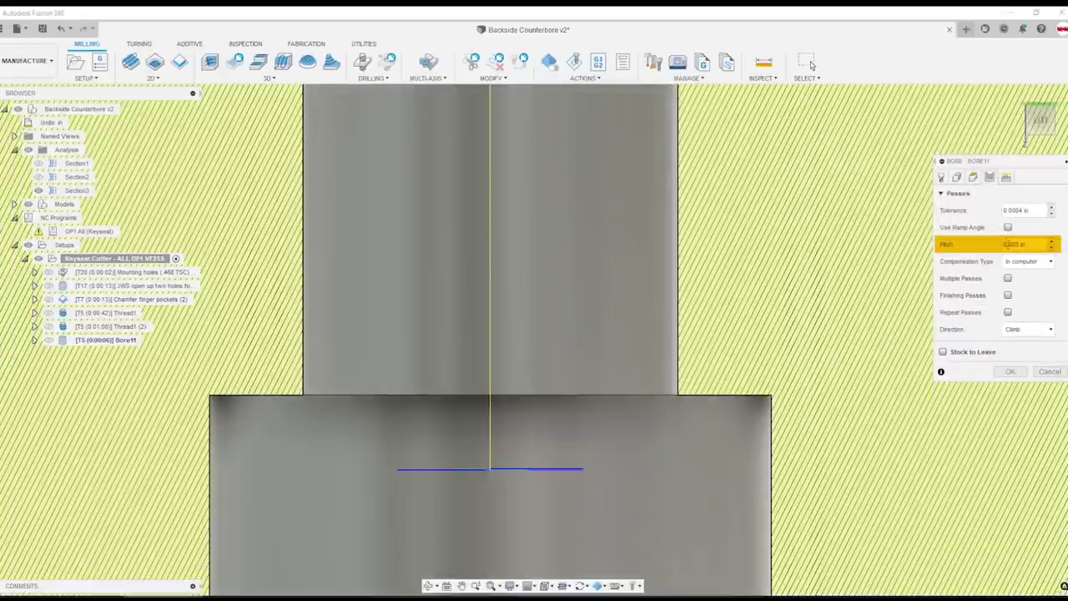